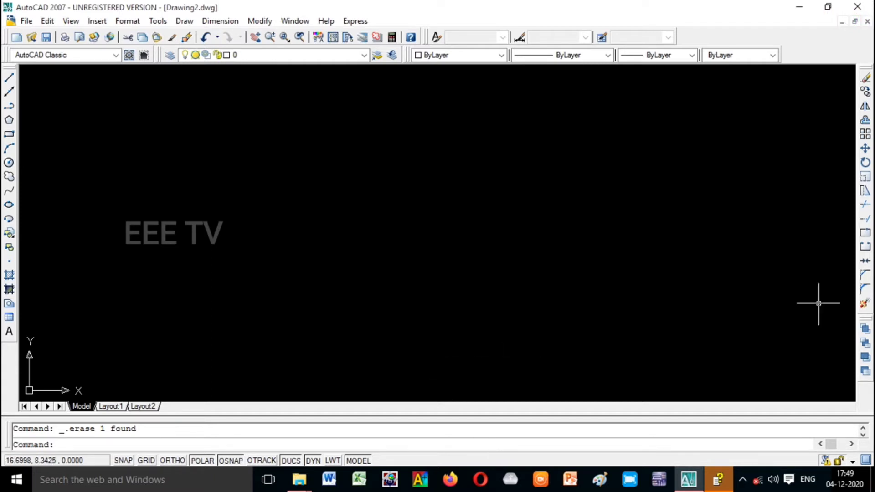
# Step: Draw a small circle with its centre near the upper left of the empty drawing
pyautogui.click(8, 162)
pyautogui.click(180, 133)
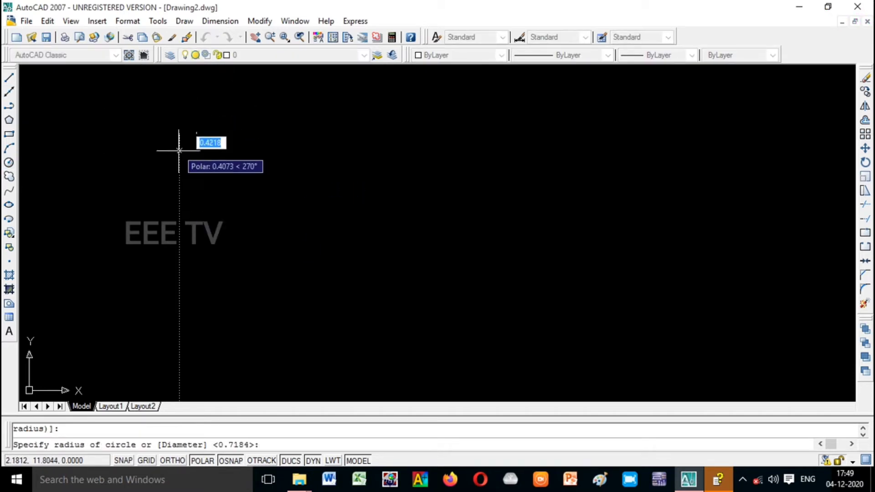
pyautogui.click(195, 145)
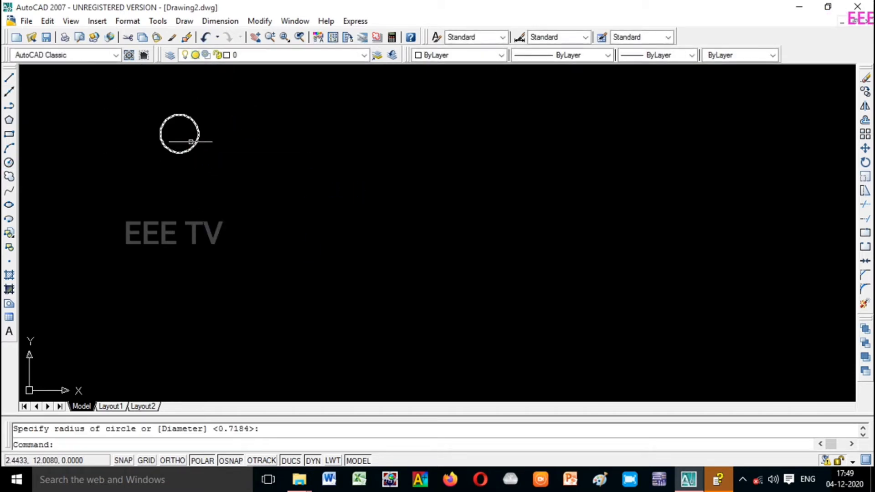
# Step: Array the circle rectangularly into 4 rows and 4 columns, previewing and accepting the grid
pyautogui.click(864, 136)
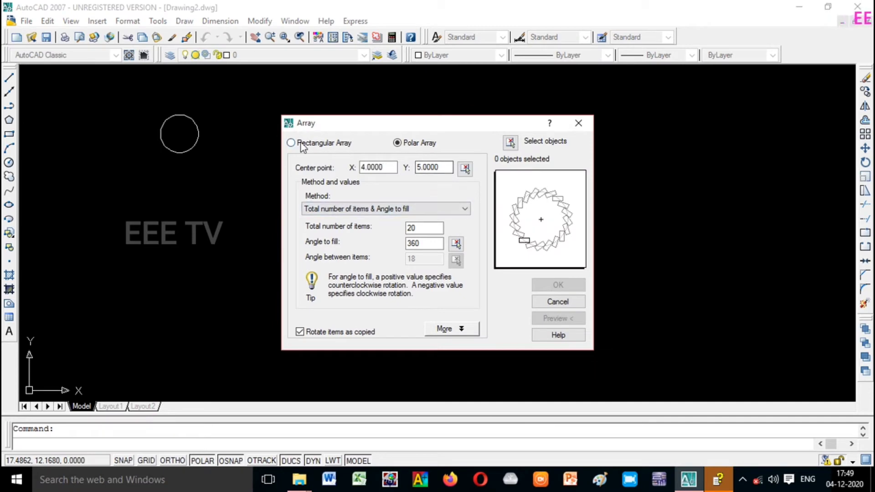
pyautogui.click(291, 143)
pyautogui.click(351, 169)
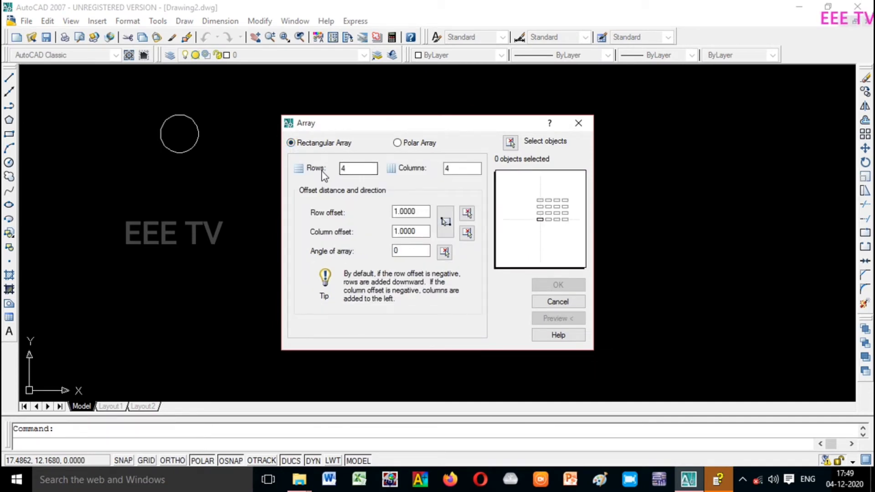
pyautogui.click(454, 172)
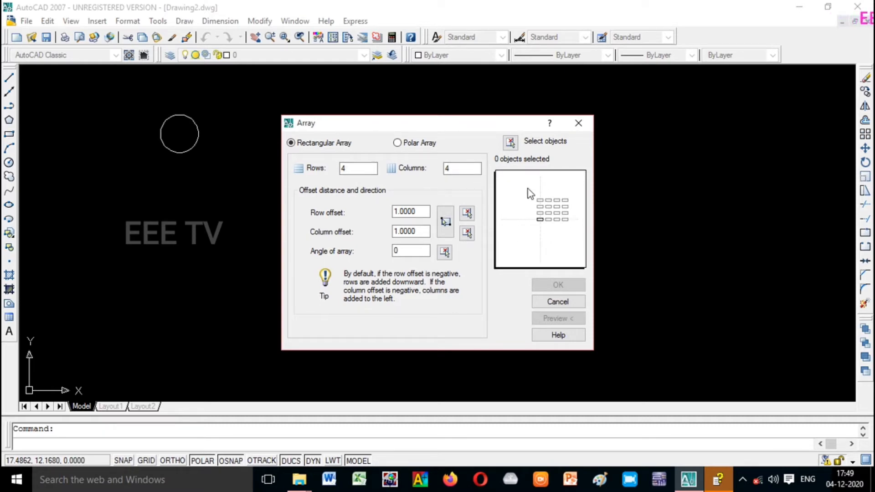
pyautogui.click(510, 142)
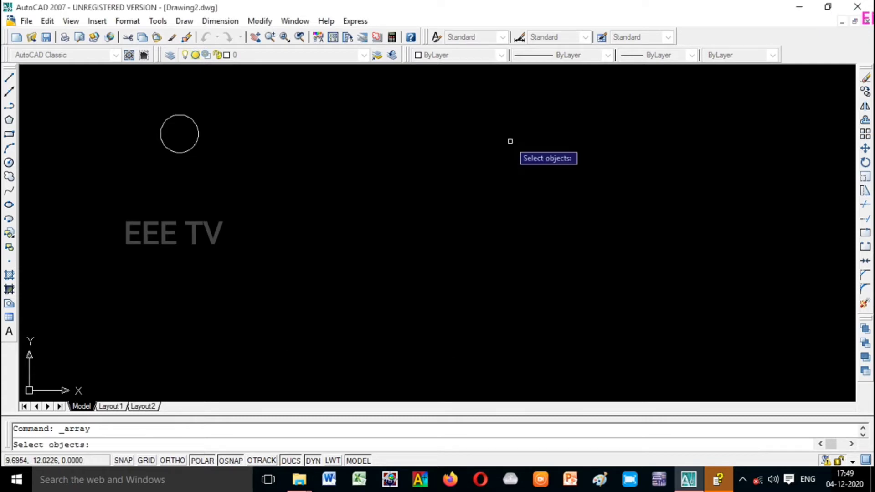
pyautogui.click(198, 133)
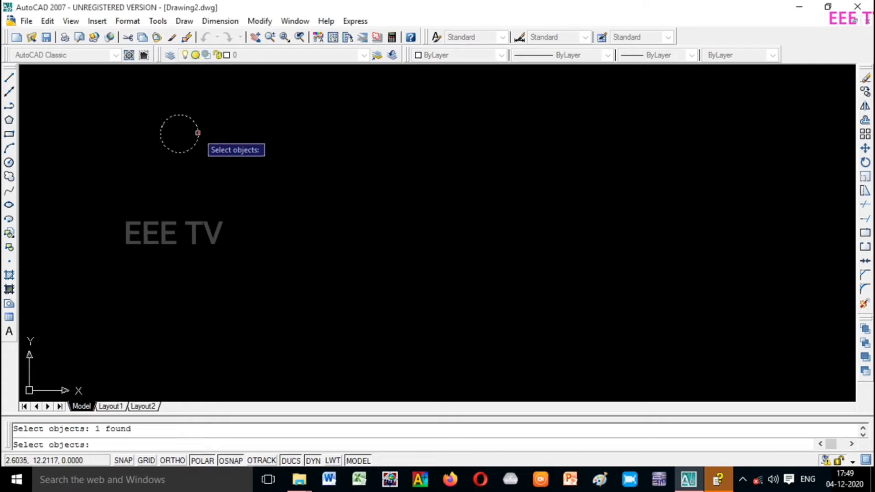
pyautogui.press('Return')
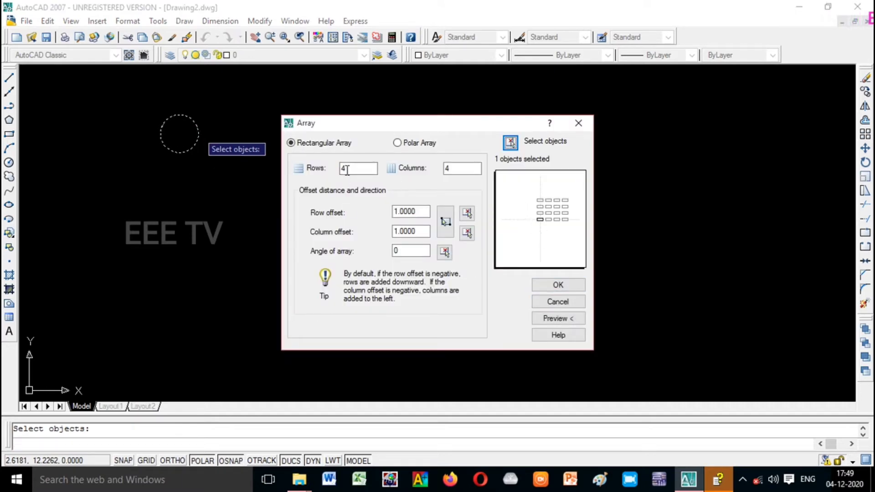
pyautogui.click(462, 170)
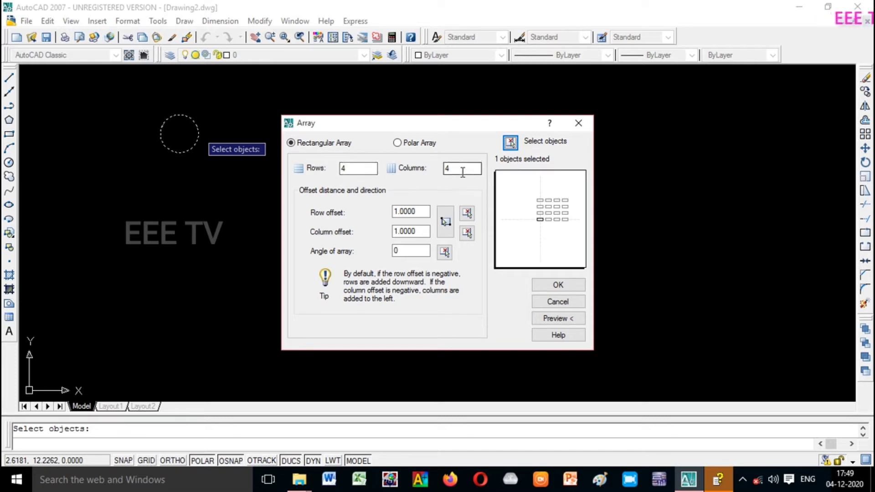
pyautogui.click(559, 319)
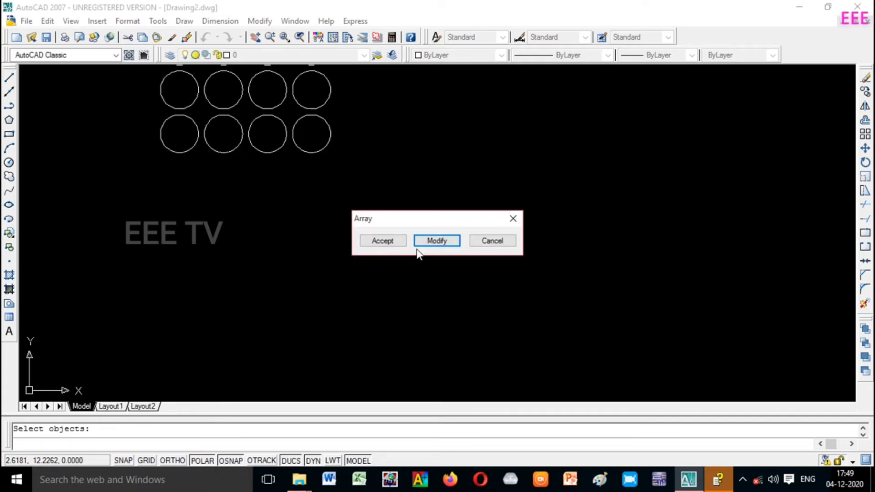
pyautogui.click(385, 241)
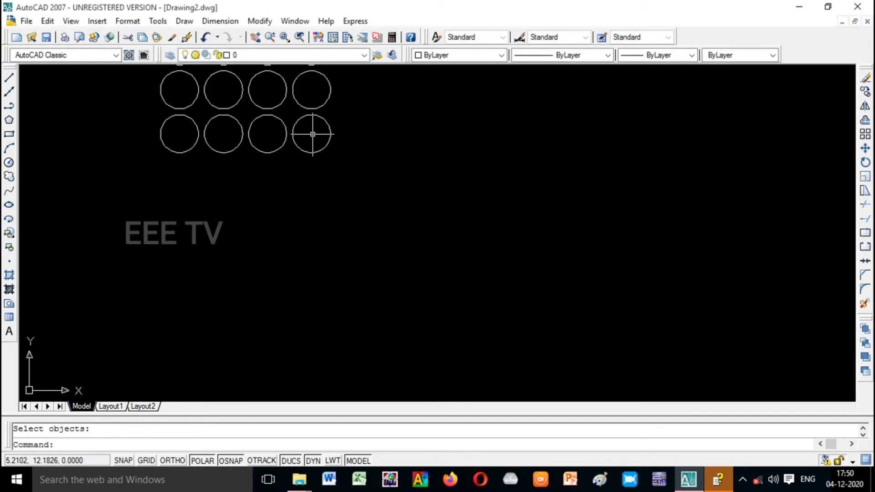
# Step: Zoom with the mouse wheel until all sixteen circles of the 4×4 grid are visible
pyautogui.scroll(3, 312, 133)
pyautogui.scroll(2, 295, 131)
pyautogui.scroll(-5, 254, 97)
pyautogui.scroll(1, 259, 88)
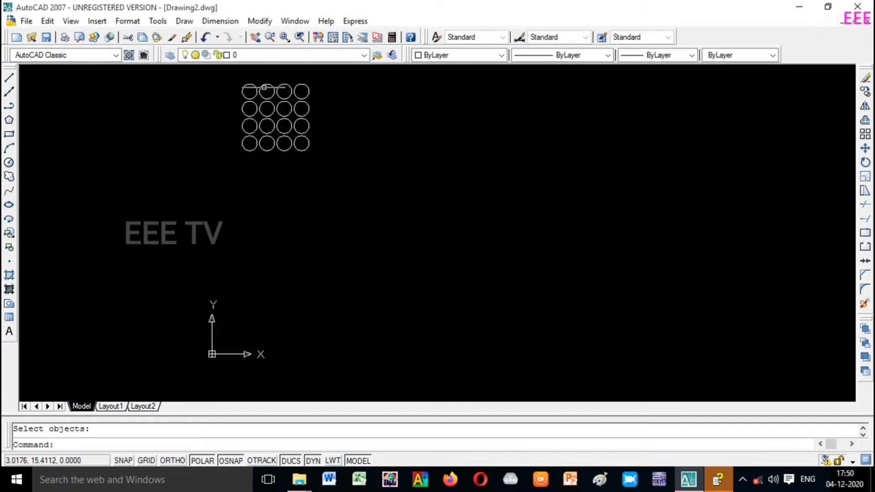
pyautogui.scroll(2, 264, 78)
pyautogui.scroll(1, 227, 97)
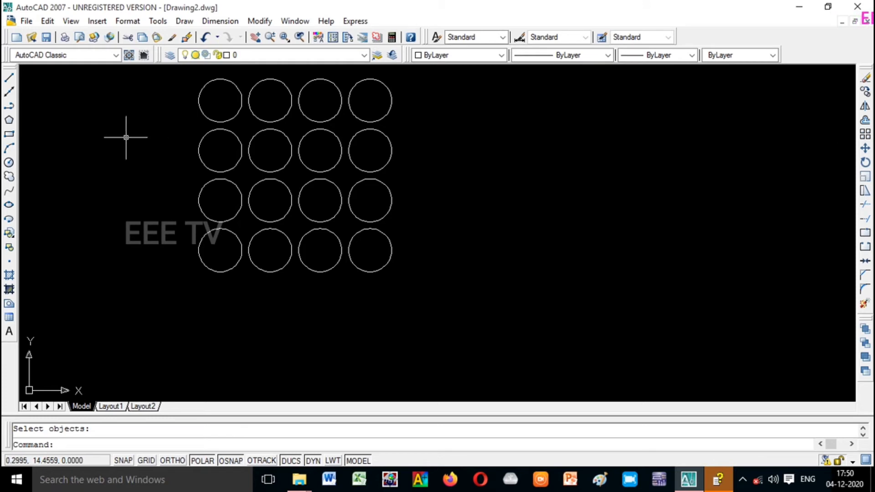
# Step: Draw a second small circle just right of the 4×4 grid, then bring up Array
pyautogui.click(9, 162)
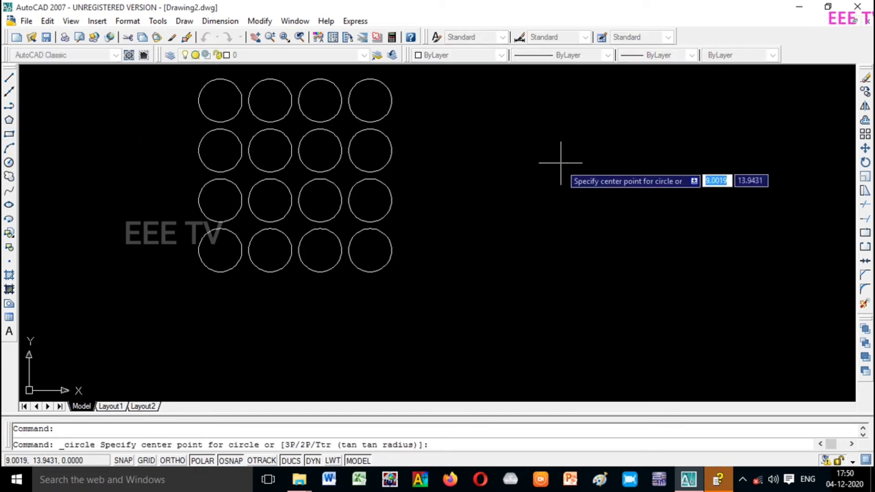
pyautogui.click(561, 171)
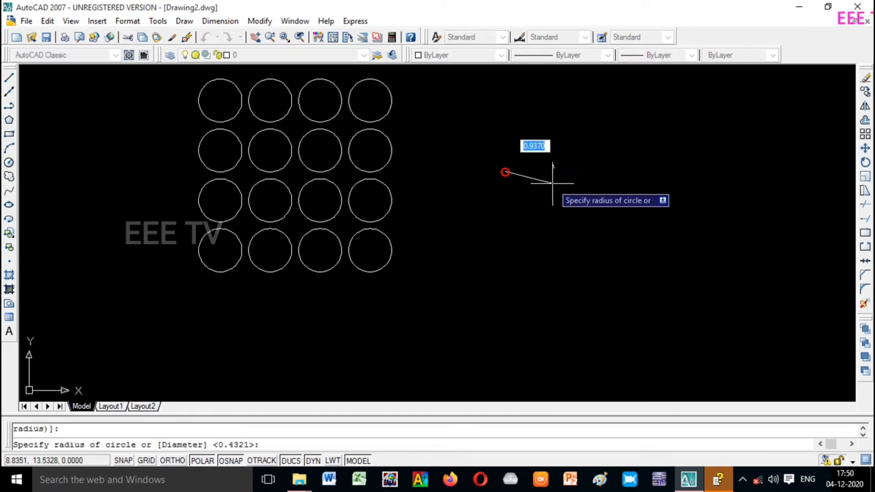
pyautogui.click(516, 172)
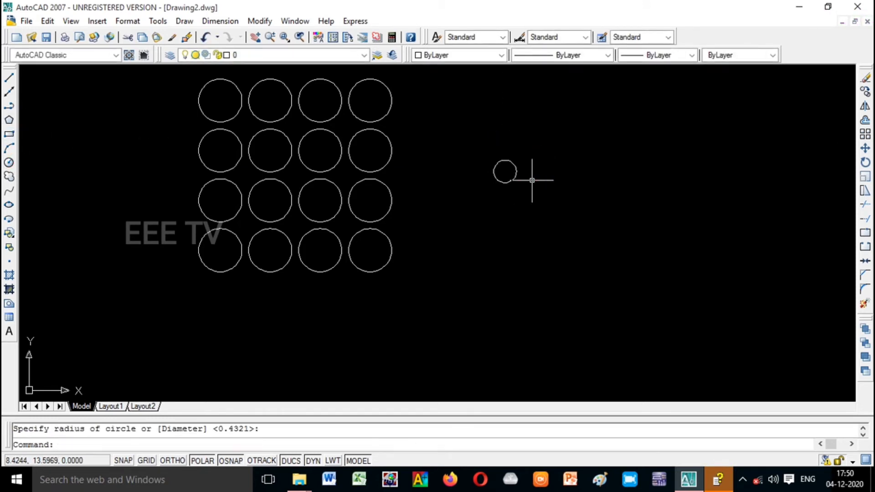
pyautogui.click(864, 134)
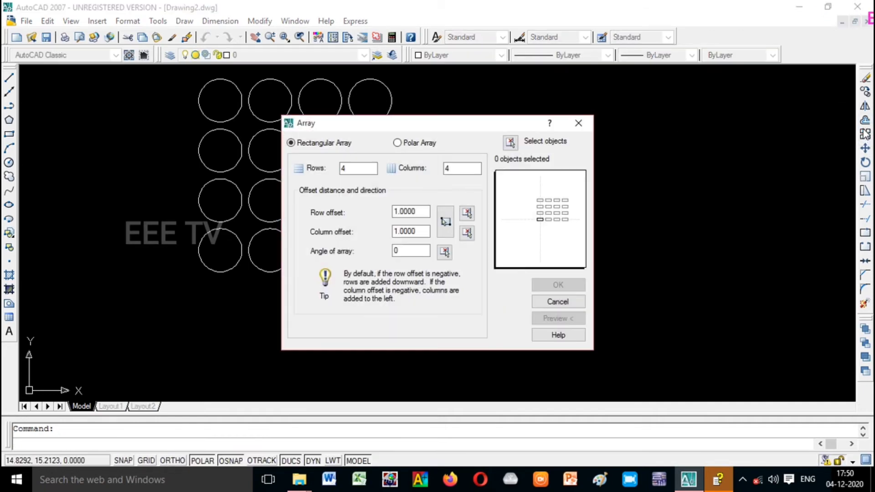
# Step: Switch to Polar Array with centre point 7, 13 and 30 total items
pyautogui.click(404, 145)
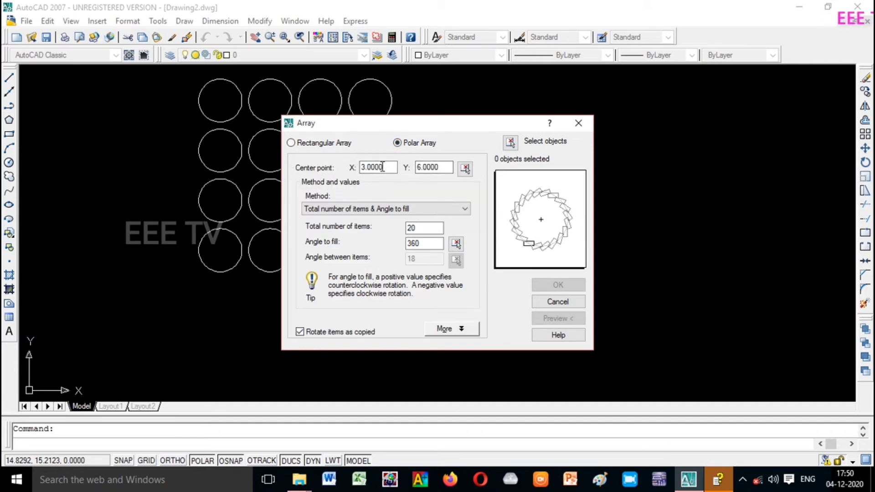
pyautogui.click(436, 163)
pyautogui.click(410, 228)
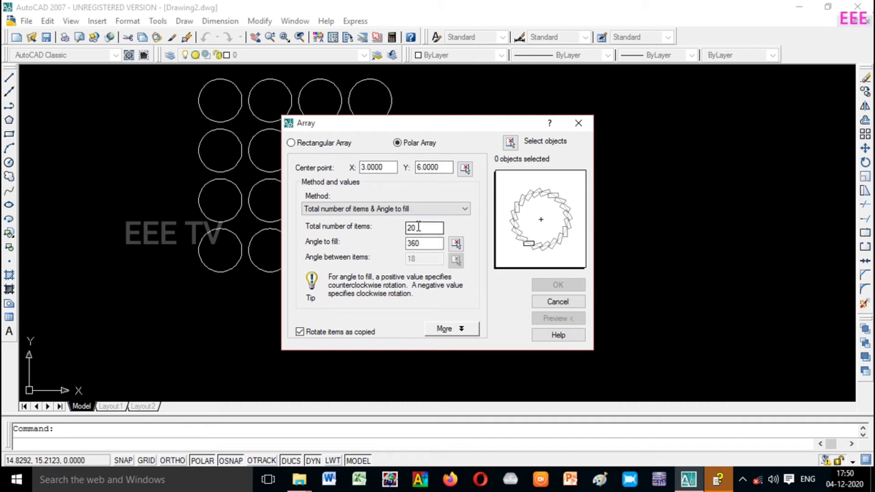
pyautogui.doubleClick(409, 228)
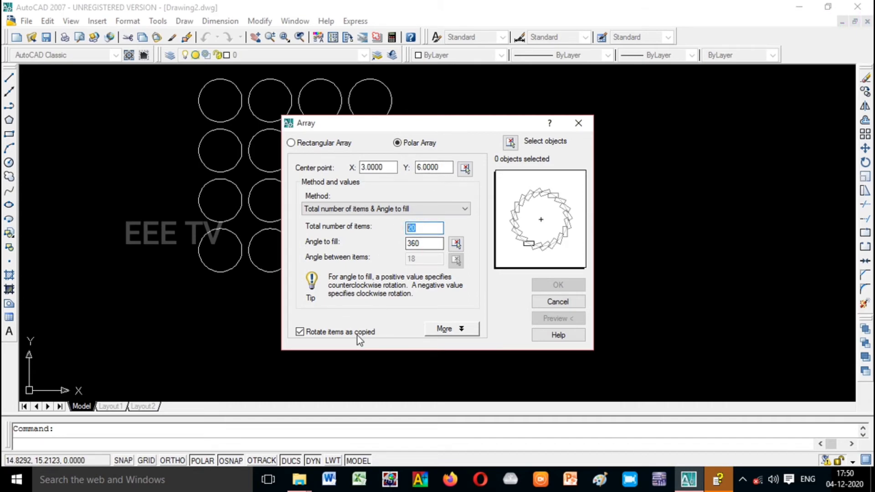
pyautogui.write('3')
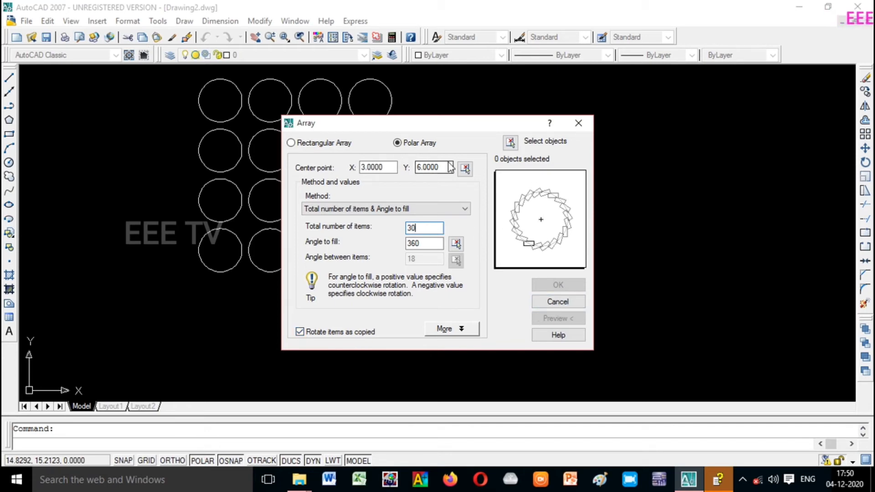
# Step: Select the small circle as the source object and create the 360° ring of 30 circles
pyautogui.click(511, 143)
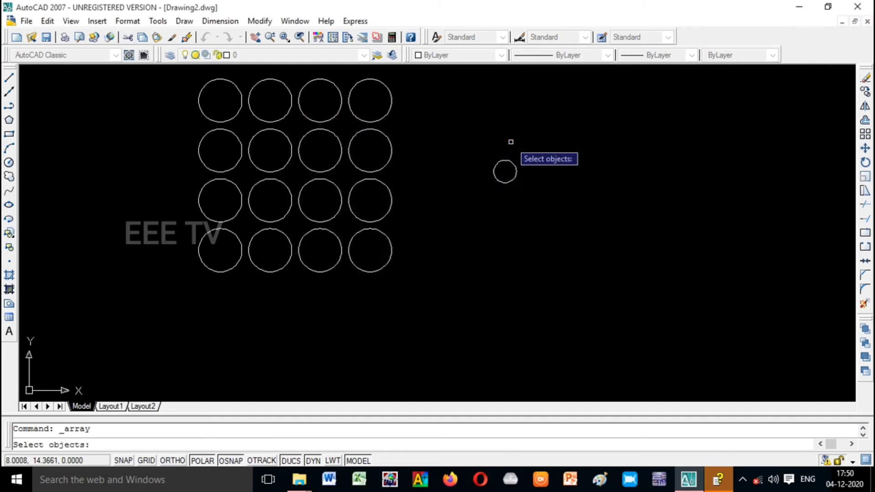
pyautogui.click(516, 172)
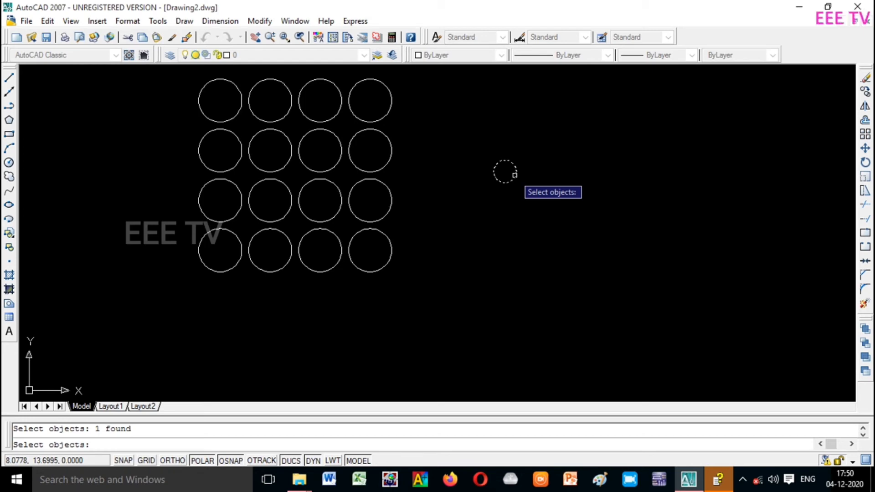
pyautogui.press('Return')
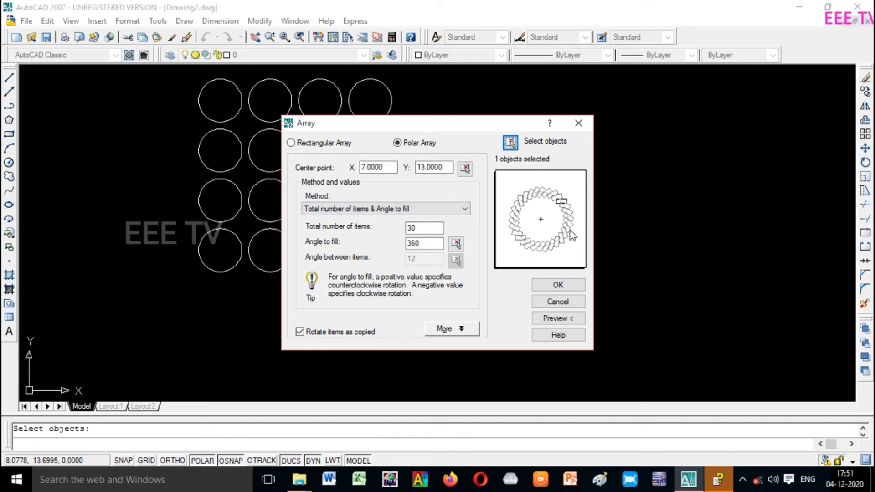
pyautogui.click(558, 285)
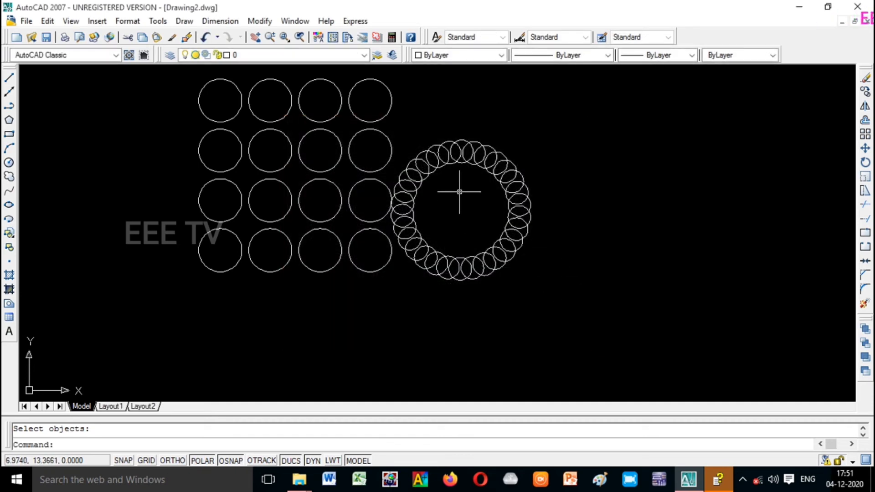
pyautogui.scroll(3, 400, 179)
pyautogui.scroll(-3, 493, 186)
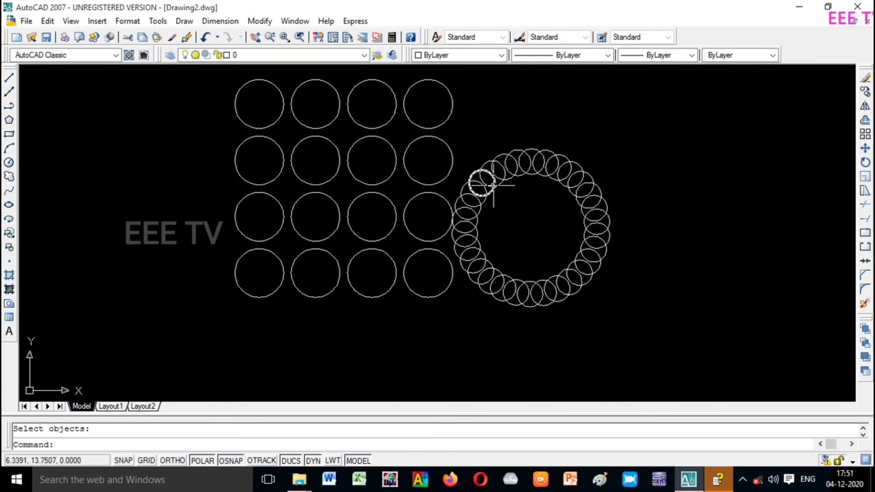